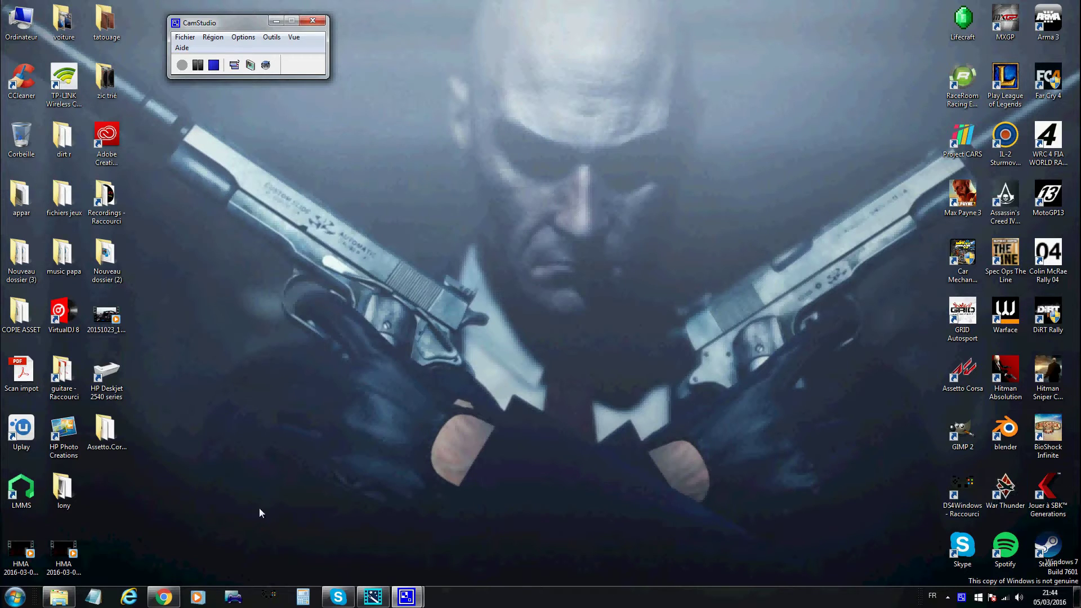
Step: Switch to Chrome and go back from the GitHub releases page to the ds4windows.com home page
left_click(166, 598)
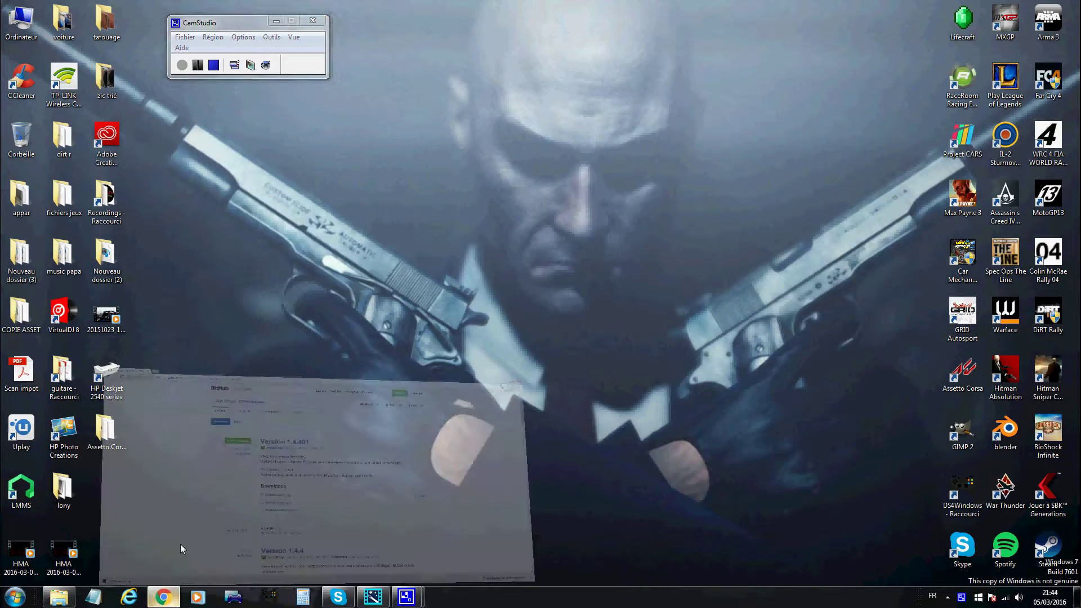
left_click(15, 23)
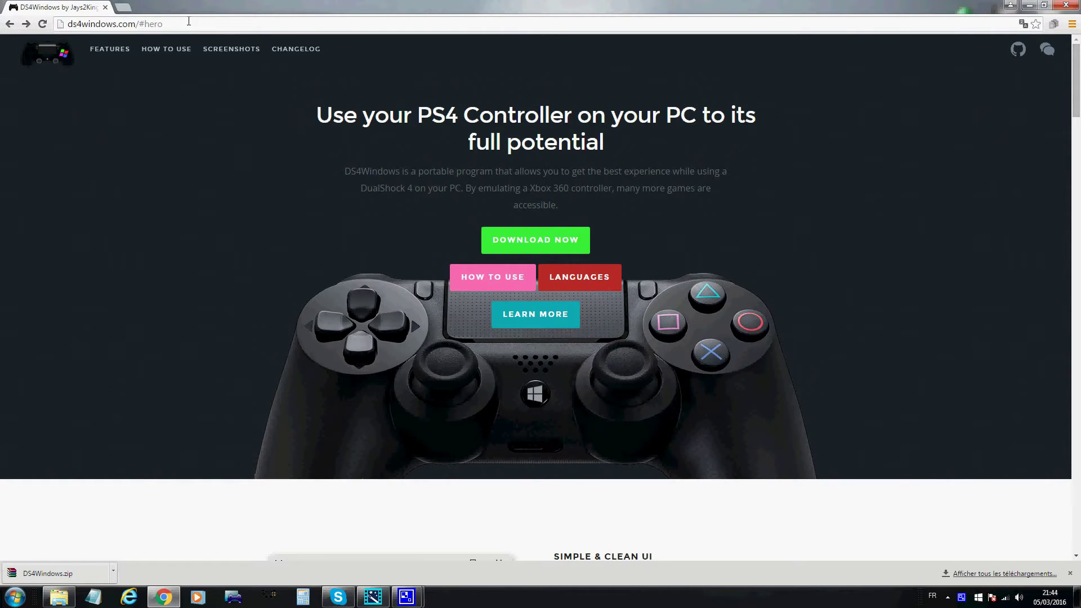
left_click_drag(186, 24, 46, 34)
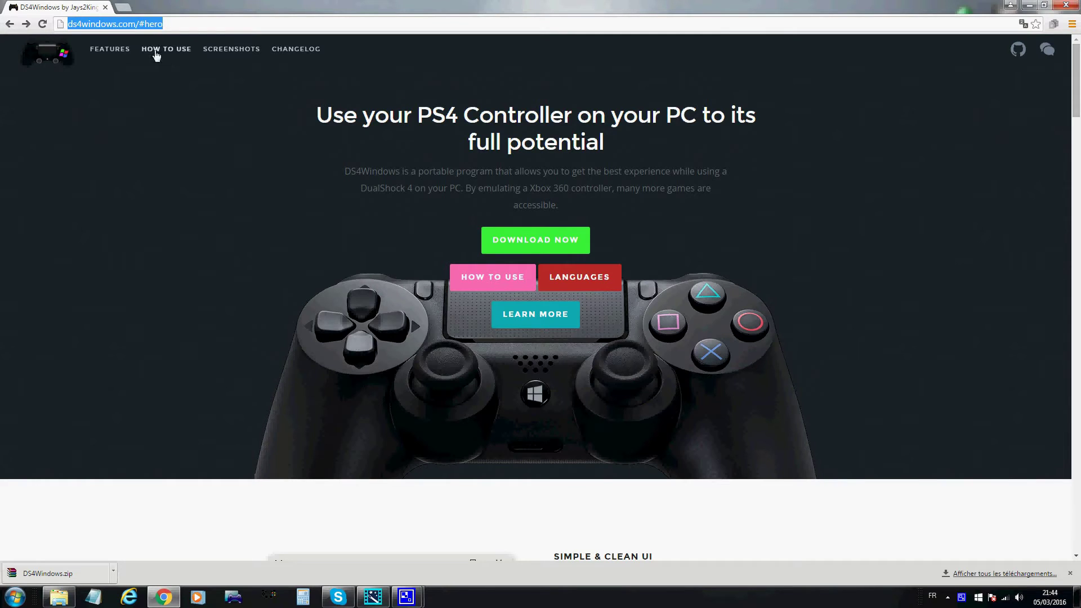
left_click(156, 148)
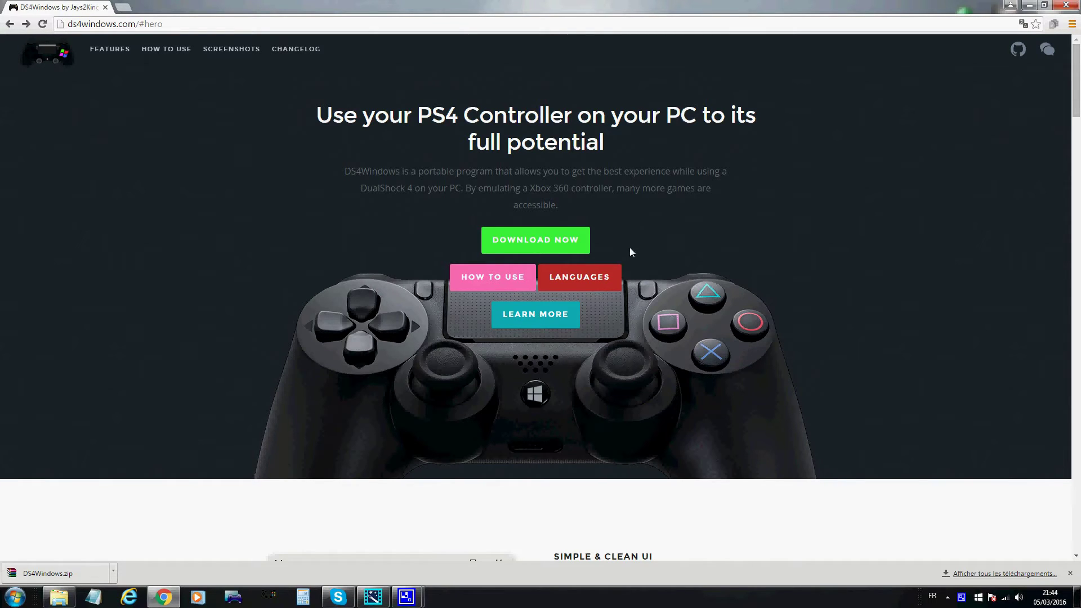
Step: Look through the feature descriptions on the DS4Windows home page and return to its beginning
scroll(490, 237, "down", 8)
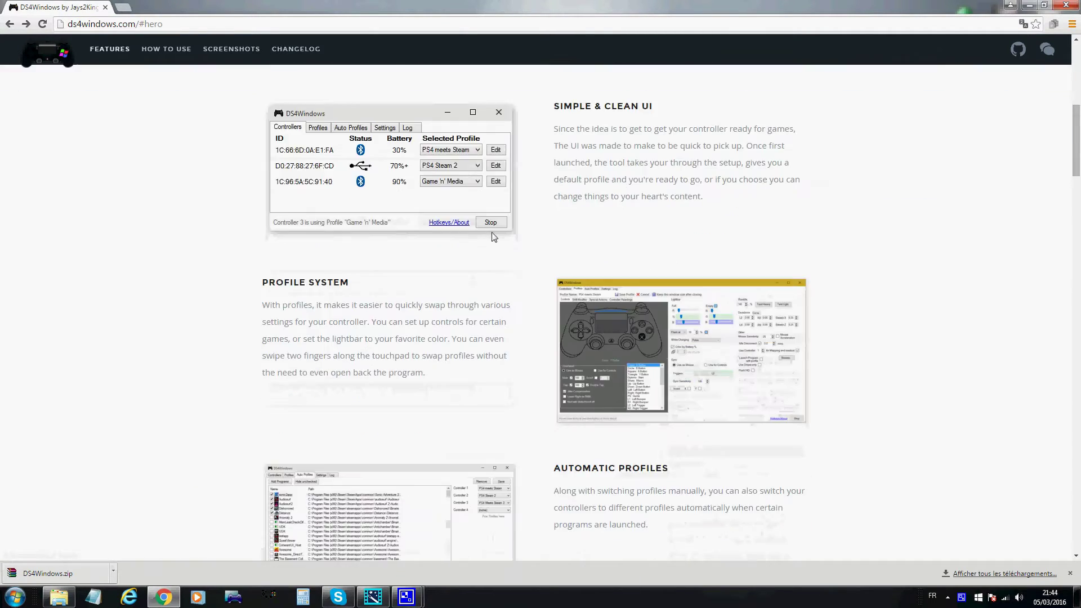
scroll(493, 237, "down", 3)
scroll(493, 236, "up", 11)
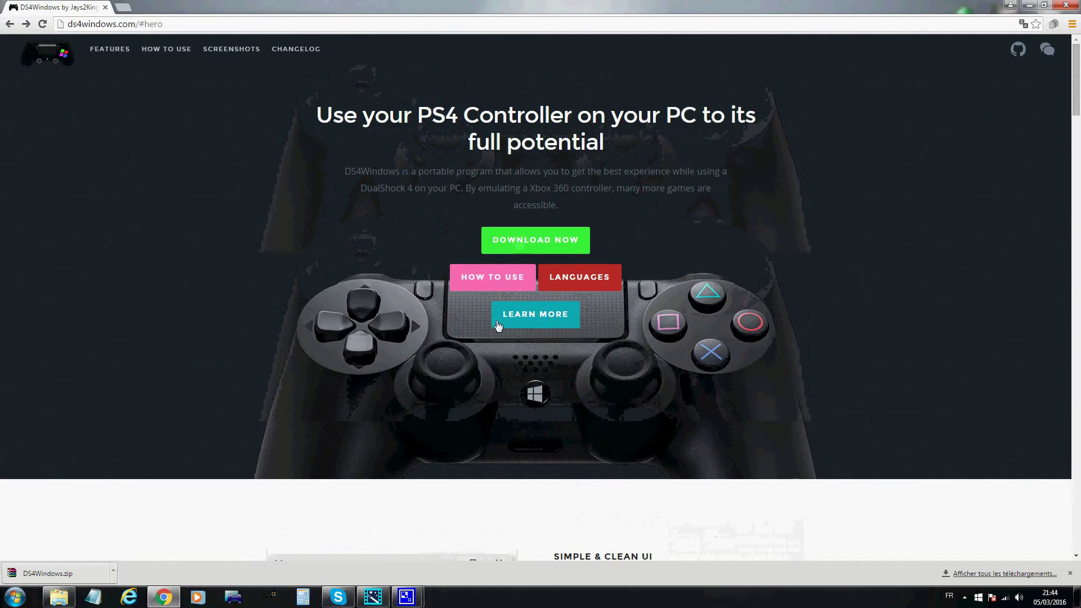
left_click(498, 326)
scroll(310, 256, "down", 4)
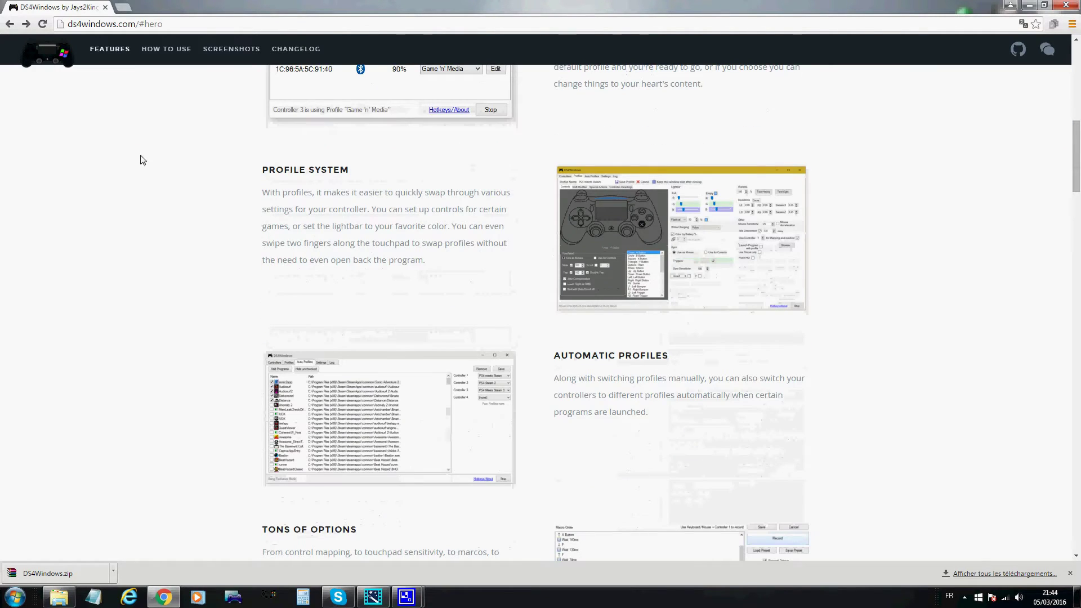
left_click(39, 58)
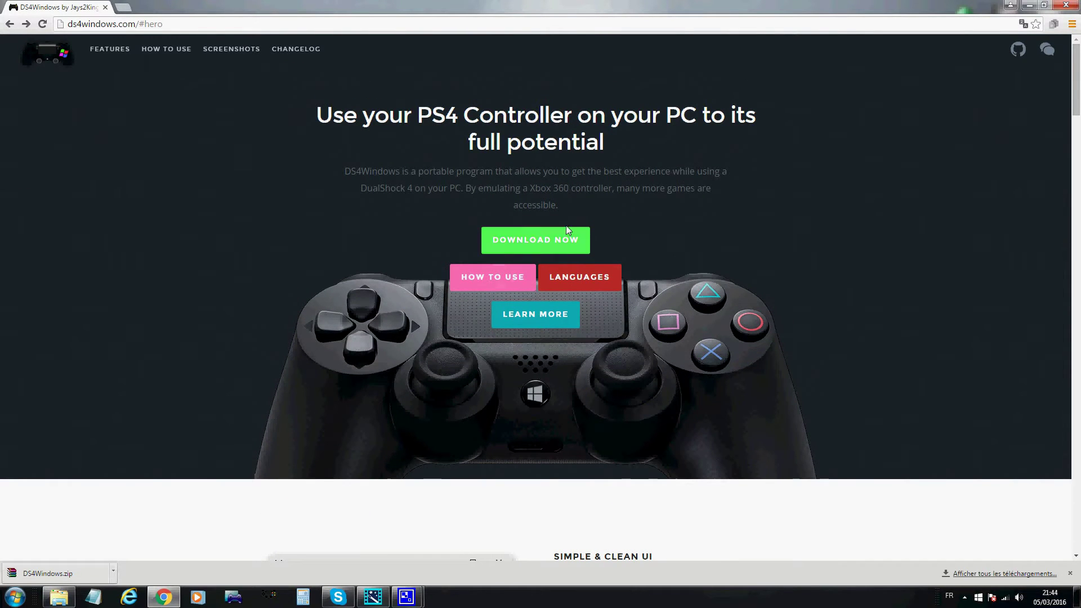
Step: Open the DS4Windows download page on GitHub and review the listed releases and their DS4Windows.zip files
left_click(518, 241)
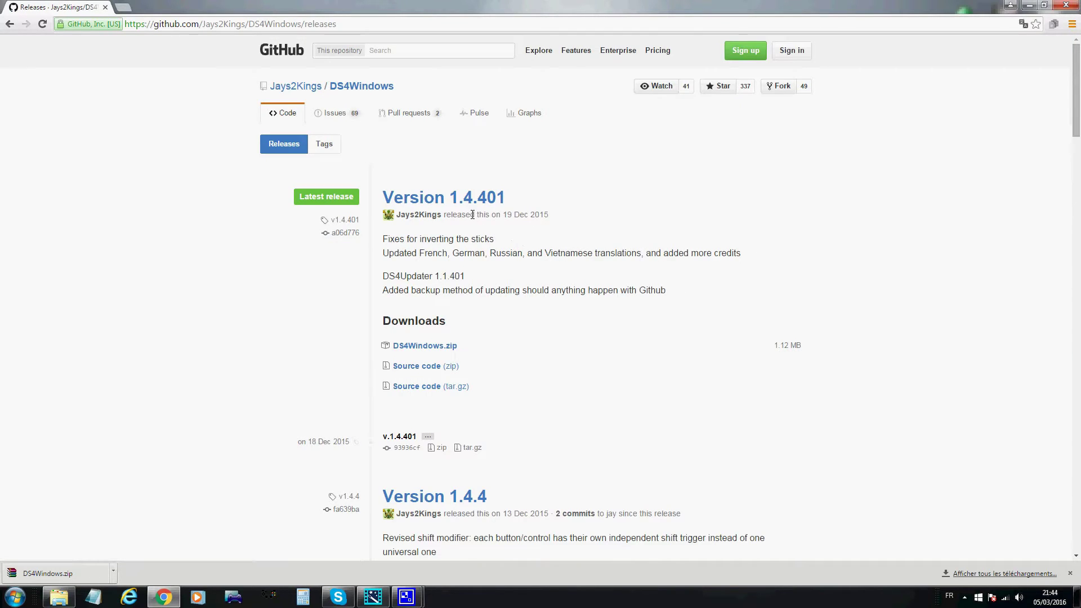
scroll(488, 230, "down", 2)
scroll(488, 230, "down", 10)
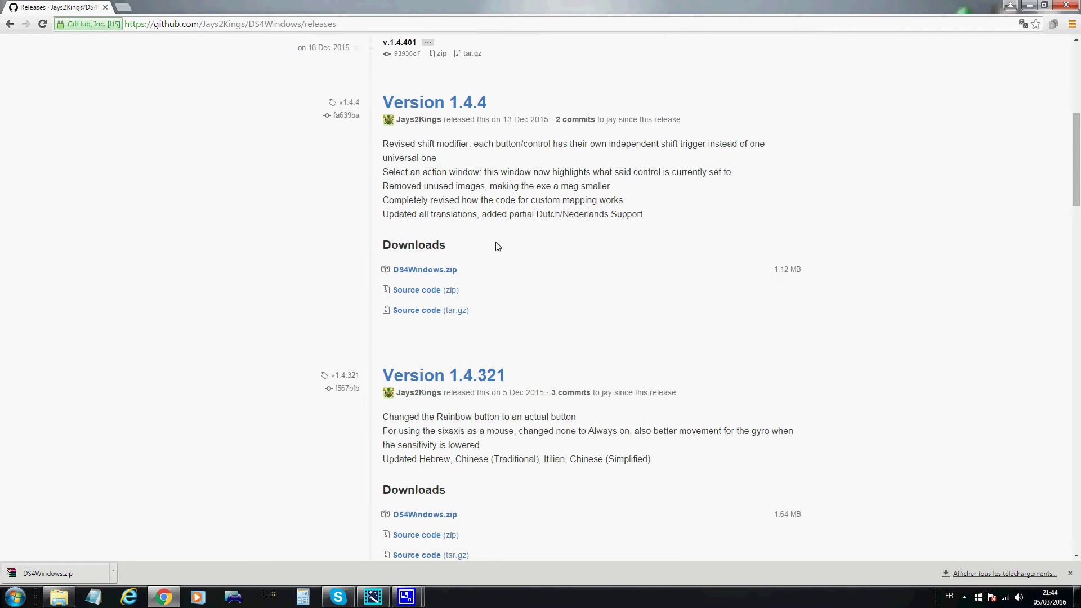
scroll(495, 246, "up", 4)
scroll(499, 245, "up", 7)
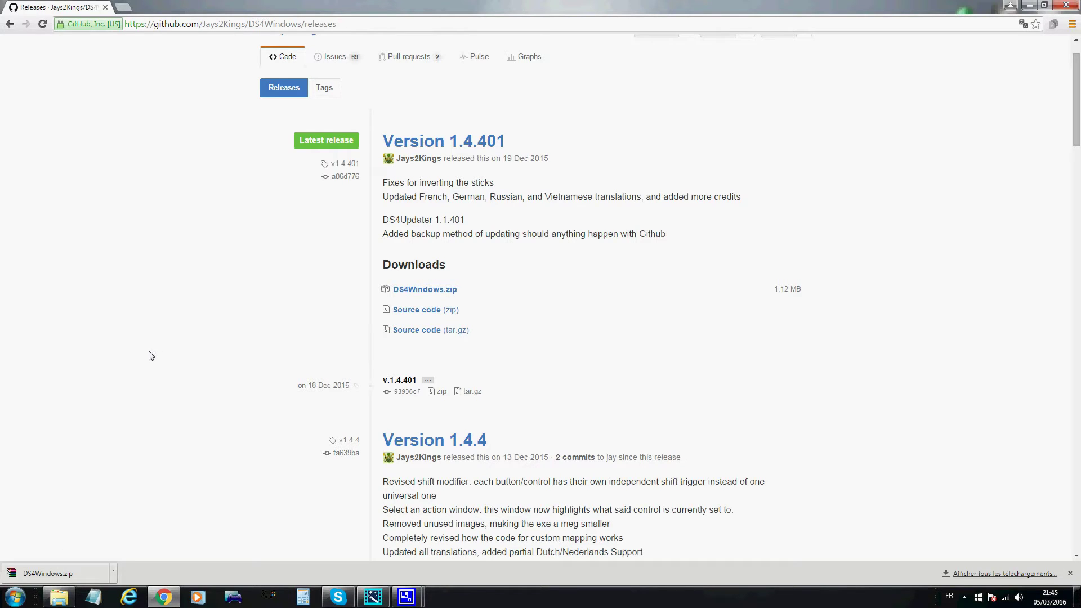
left_click(55, 574)
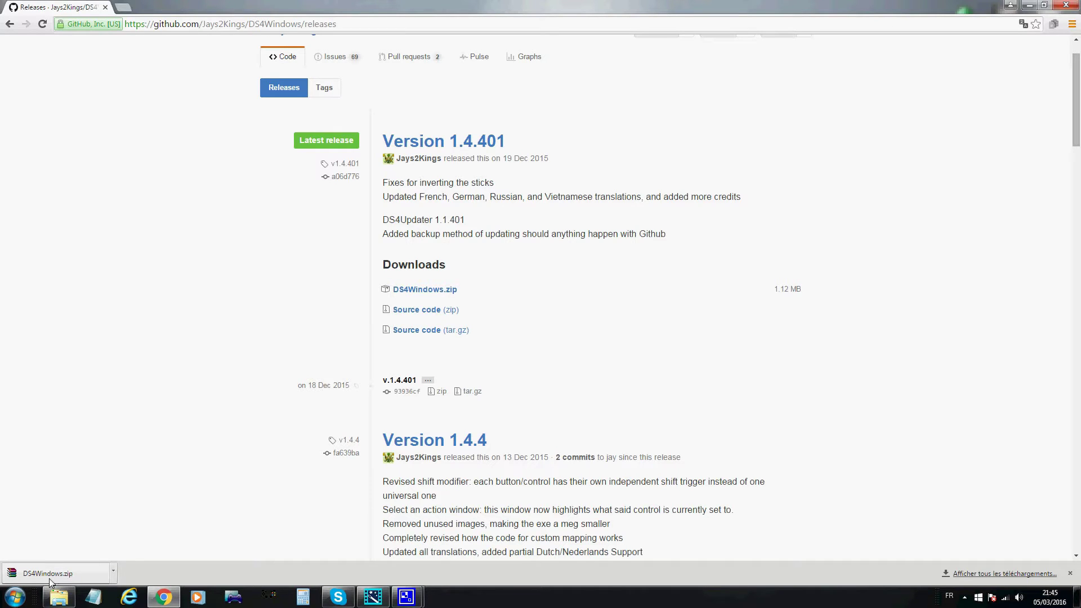
Step: Move the DS4Windows shortcut to the open middle area of the desktop and launch DS4Windows in a widened window
left_click(1029, 6)
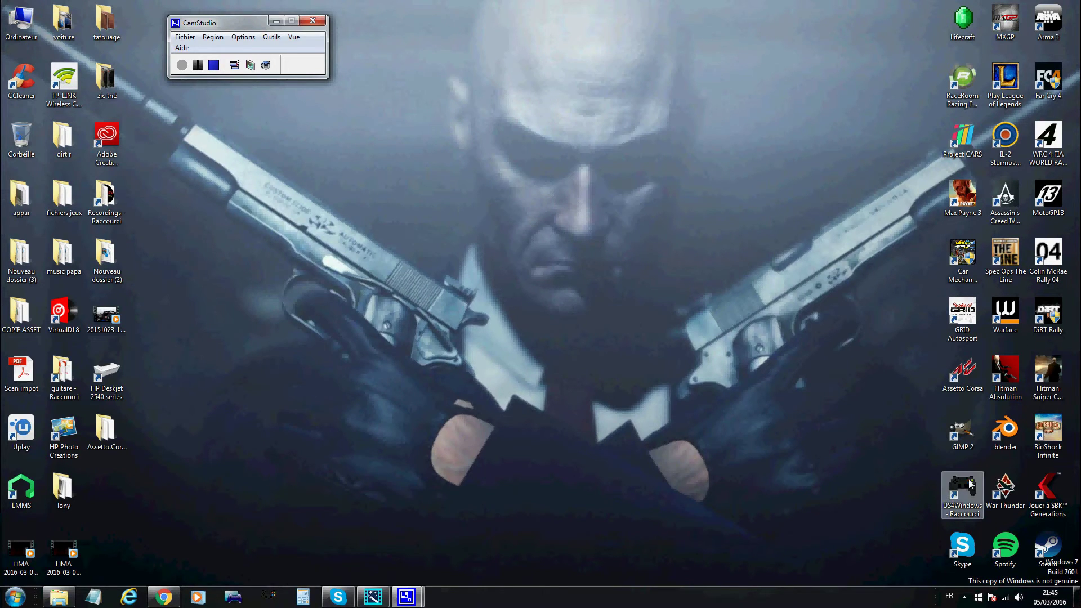
left_click_drag(969, 483, 433, 198)
left_click_drag(376, 168, 576, 308)
left_click_drag(401, 125, 453, 222)
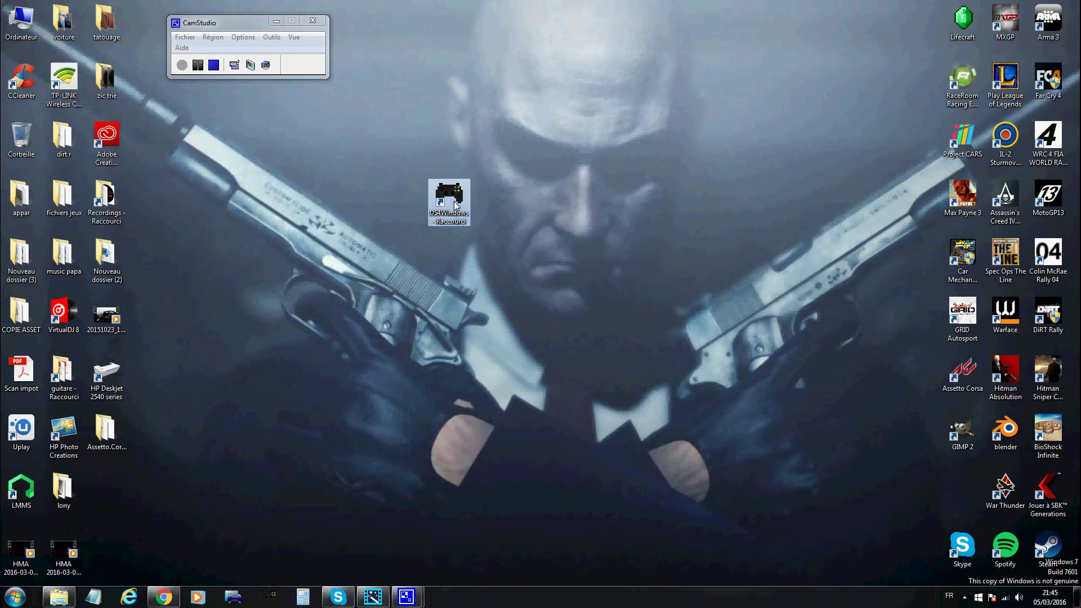
double_click(453, 204)
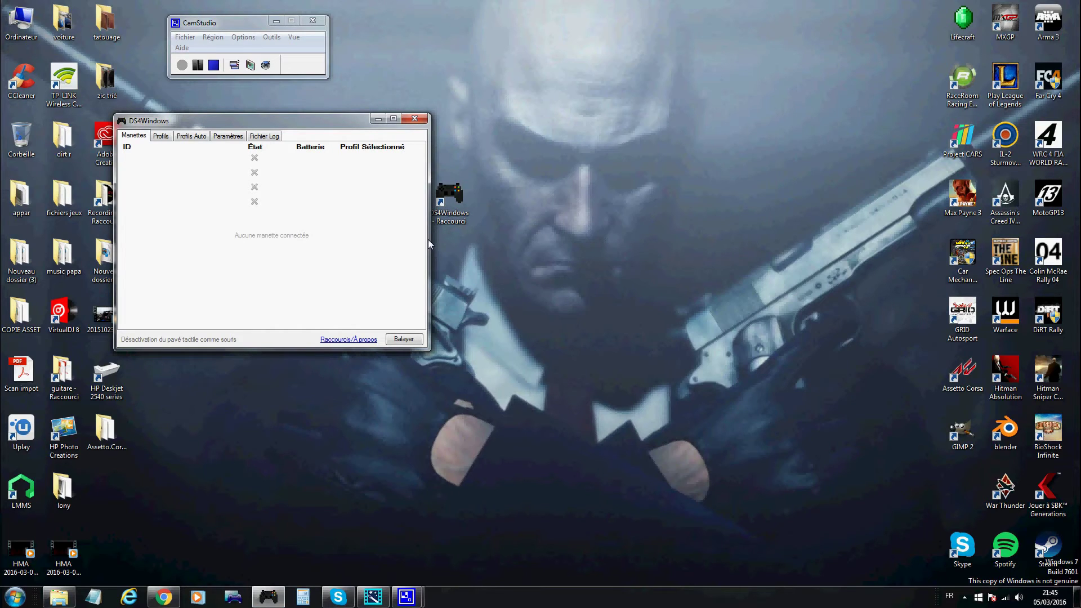
left_click_drag(428, 238, 510, 247)
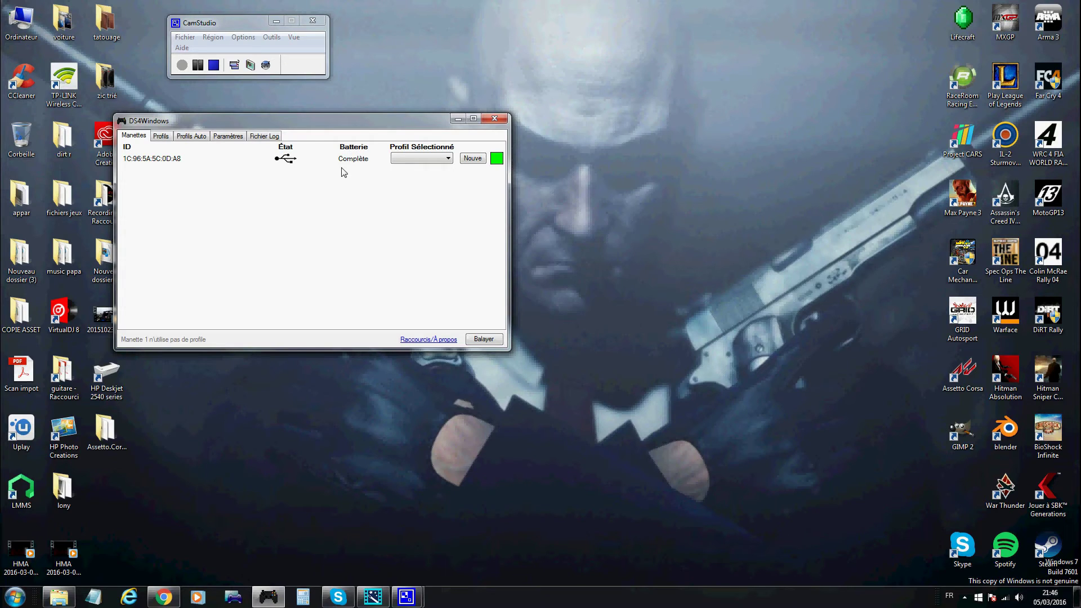
Step: View the custom colour palette for the connected controller's light and close it without choosing a colour
left_click(496, 158)
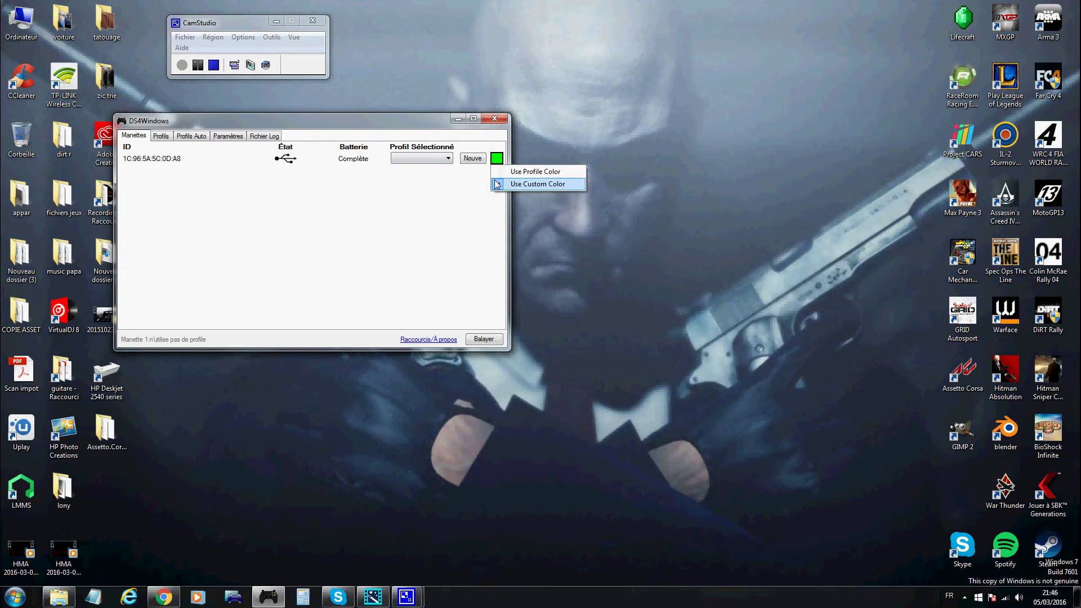
left_click(498, 184)
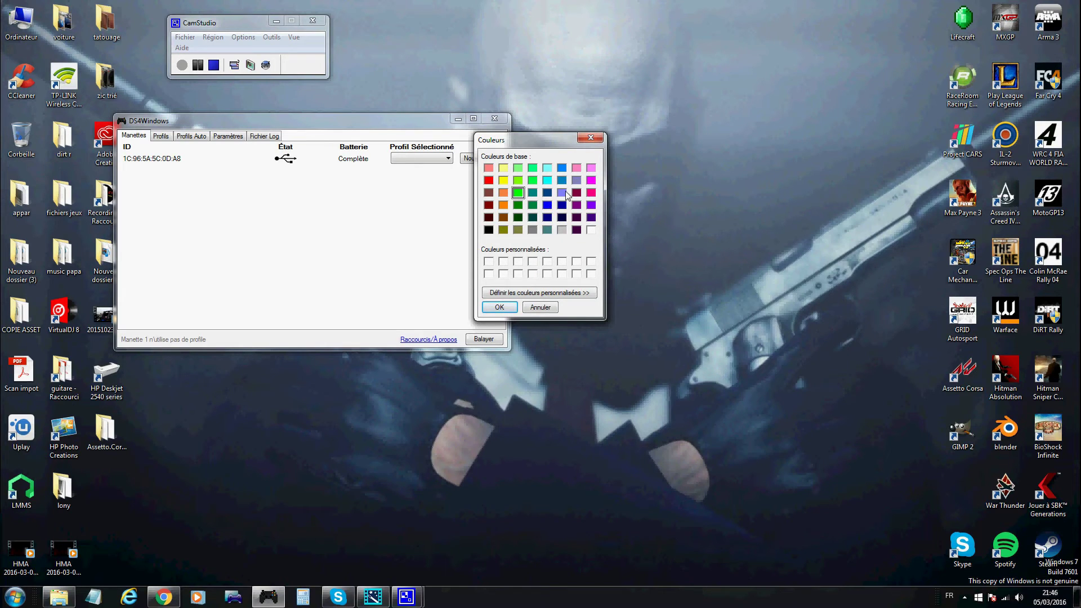
left_click(590, 138)
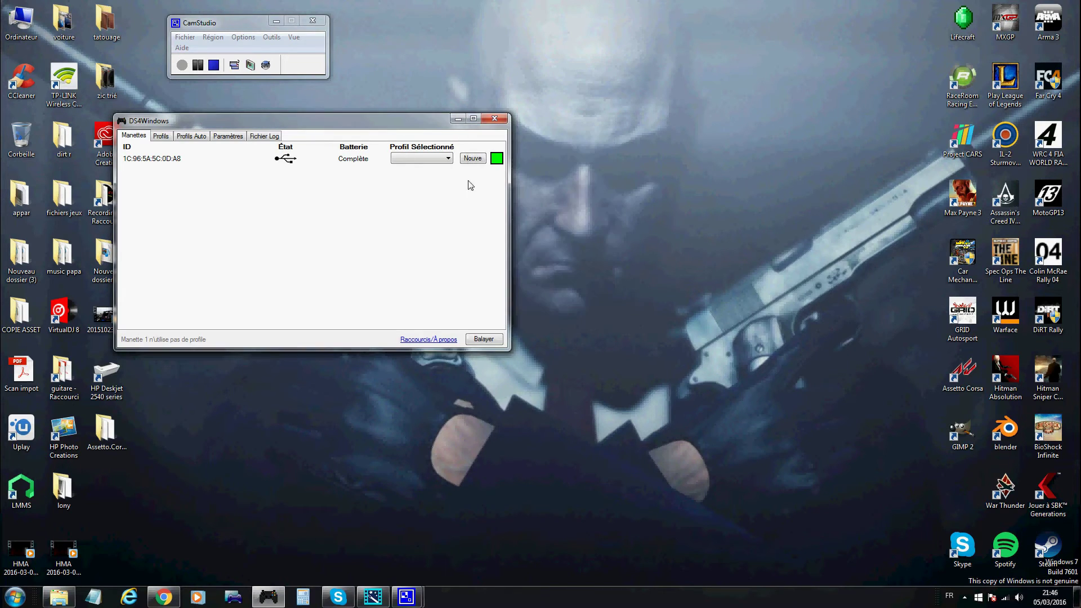
Step: Examine the automatic profiles and the settings of a new controller profile, and return to the controller list
left_click(190, 136)
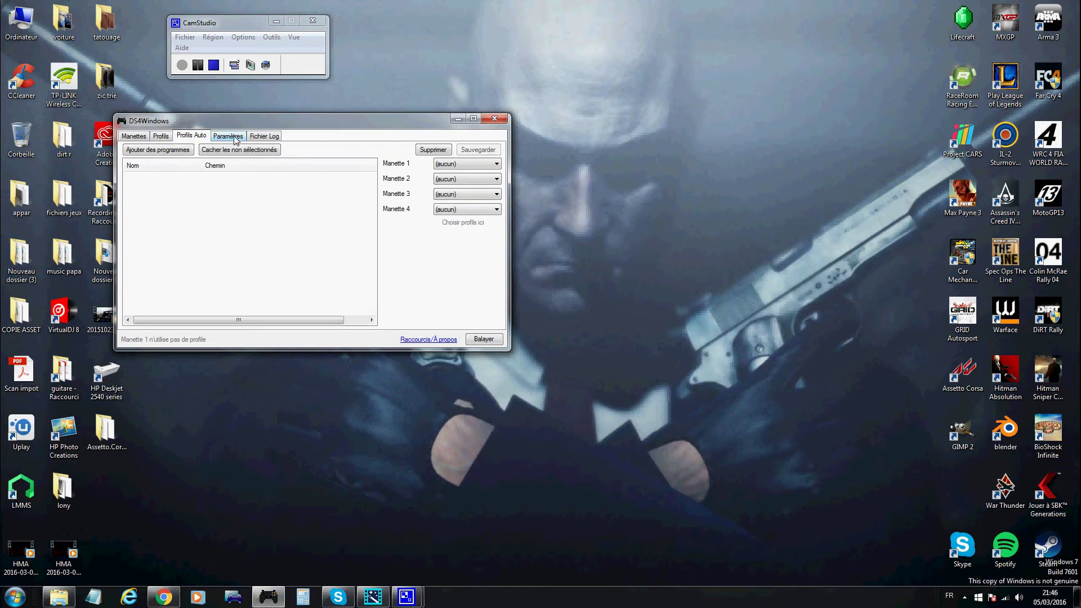
left_click(162, 138)
left_click(125, 152)
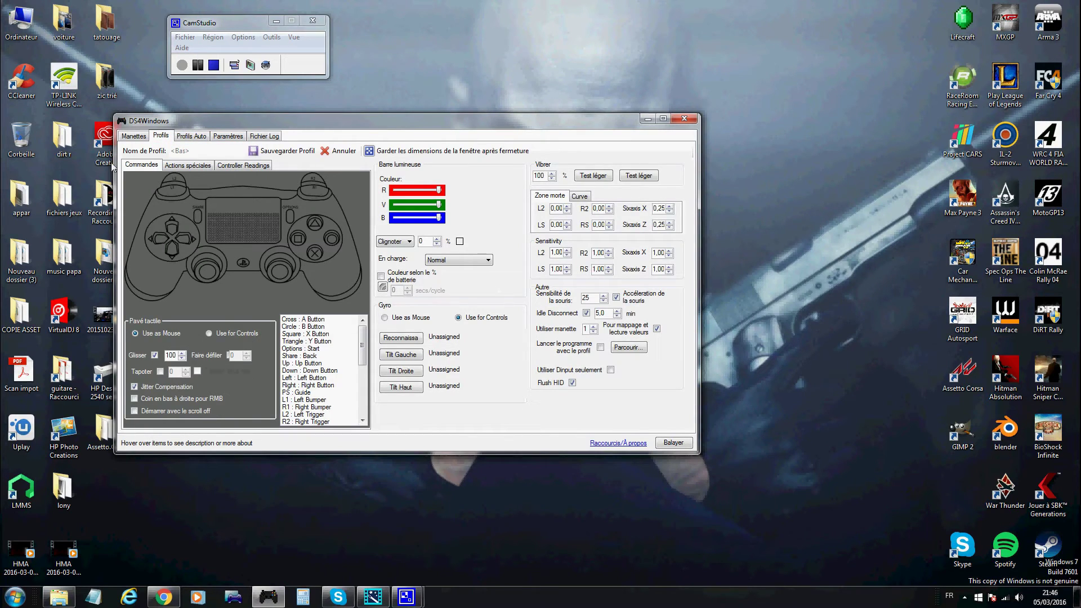
left_click(134, 138)
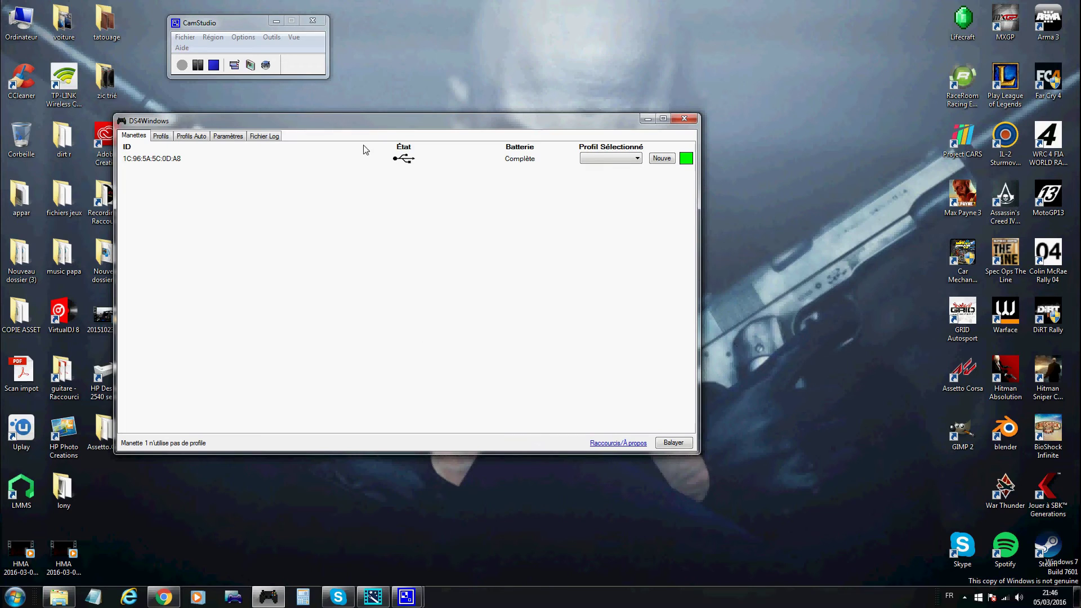
Step: Move the DS4Windows window clear of its desktop shortcut and put the shortcut back between GIMP 2 and Skype
left_click_drag(275, 122, 411, 163)
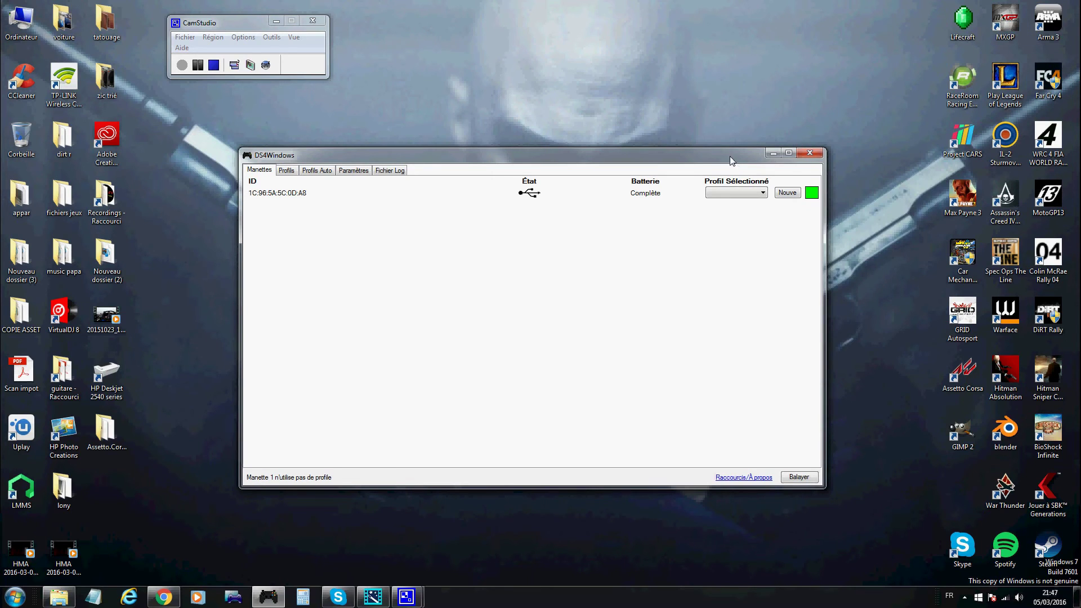
left_click_drag(729, 157, 595, 91)
left_click_drag(666, 85, 649, 123)
left_click_drag(559, 129, 806, 22)
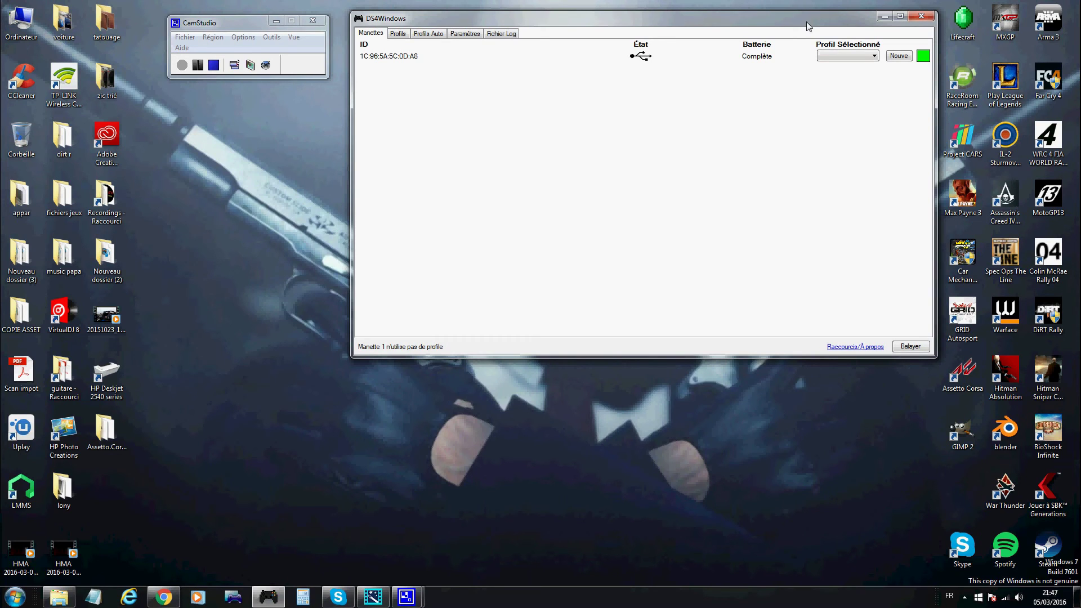
left_click_drag(799, 28, 639, 243)
left_click_drag(457, 211, 898, 436)
left_click_drag(950, 486, 954, 485)
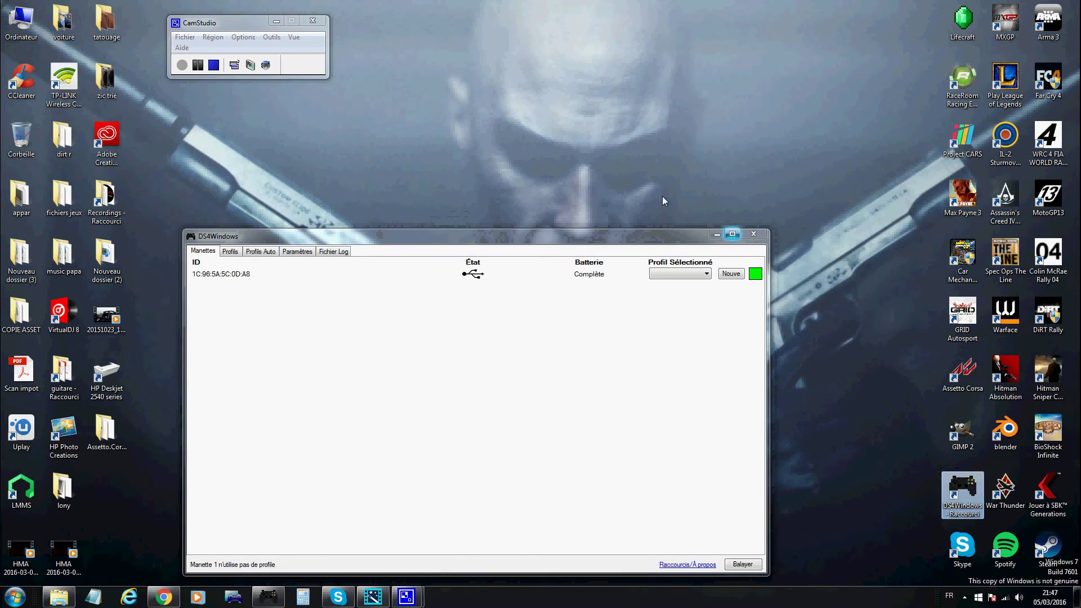
Step: Place the DS4Windows window beside CamStudio and widen it to fill the space up to the game icons
left_click_drag(627, 232, 793, 22)
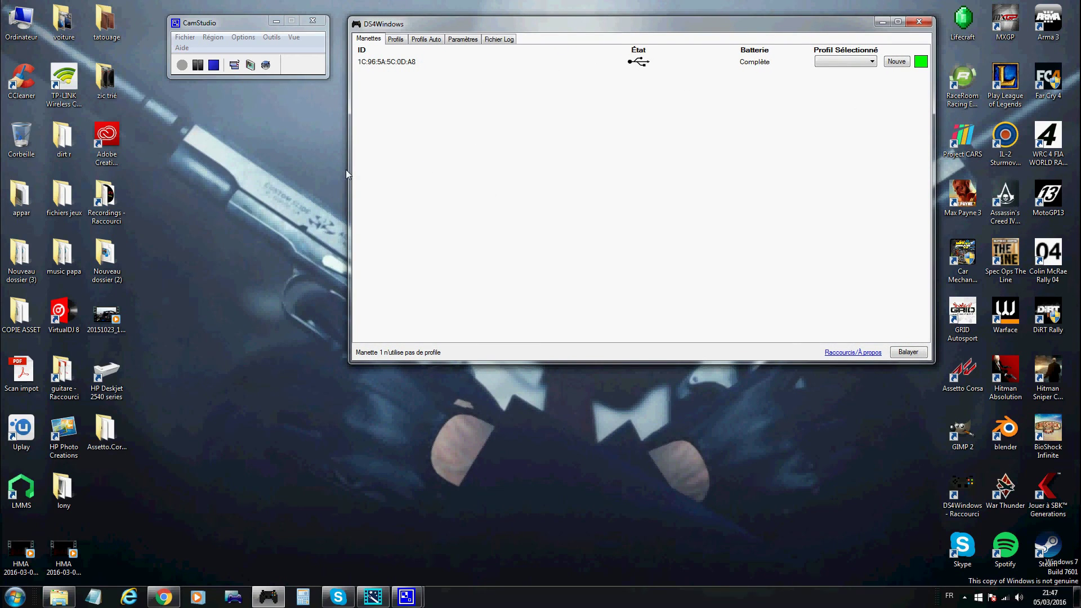
left_click_drag(349, 171, 331, 179)
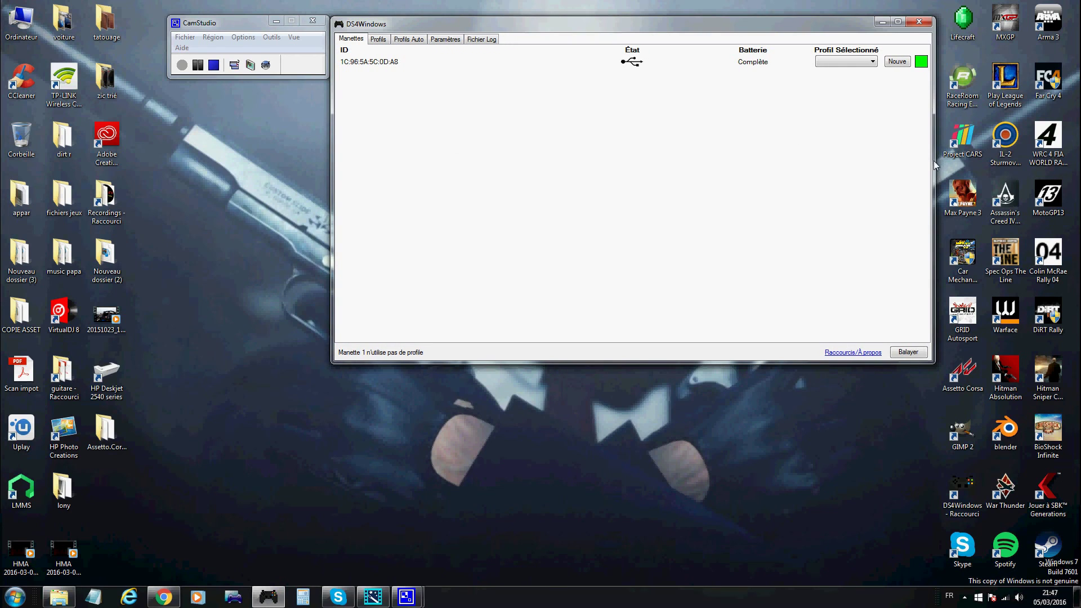
left_click_drag(933, 160, 940, 161)
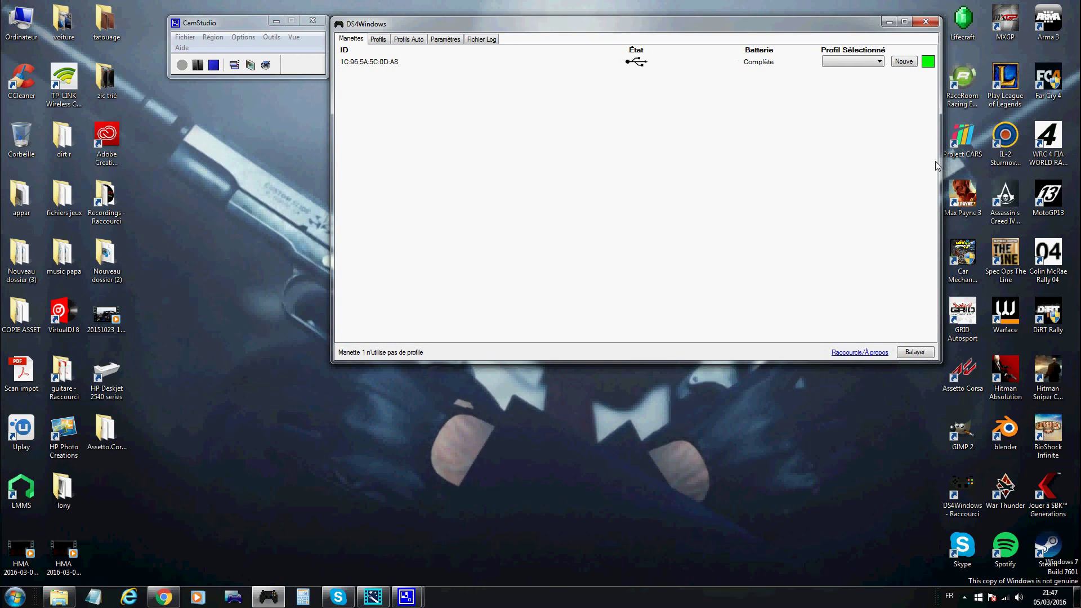